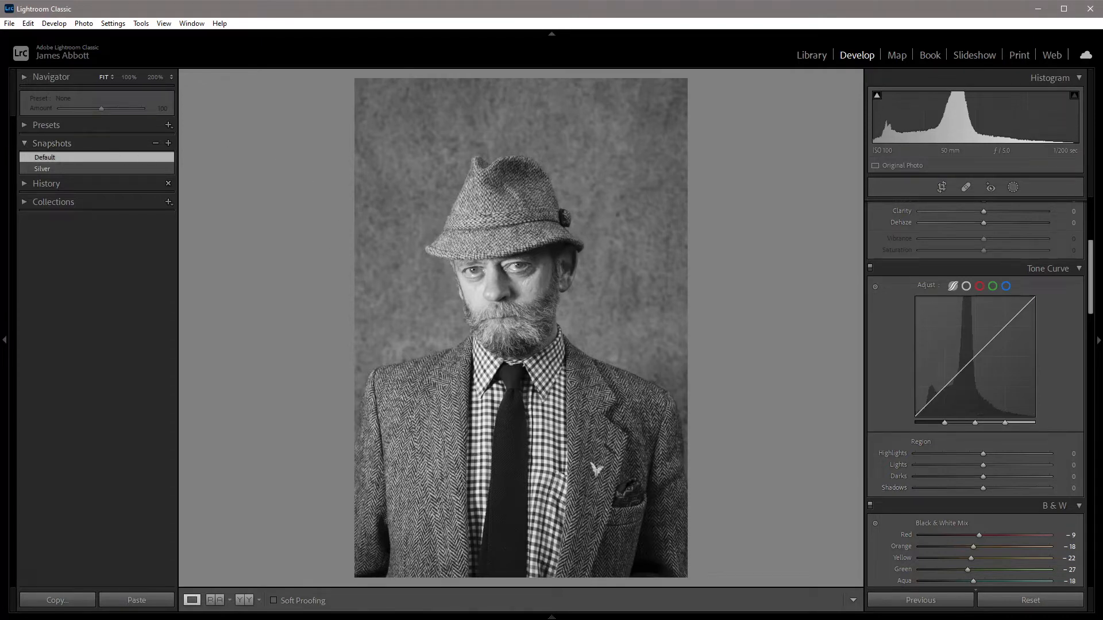
# Switch the portrait's treatment to Color to view it without the black-and-white conversion
pyautogui.moveTo(1093, 291); pyautogui.dragTo(1083, 251)
pyautogui.click(1017, 210)
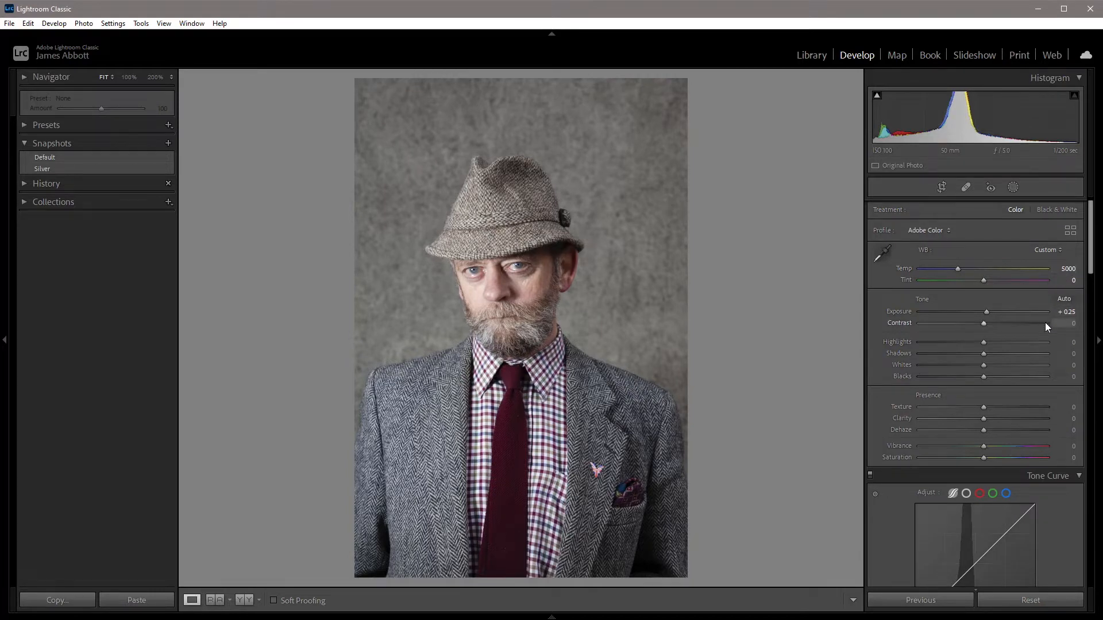
pyautogui.scroll(1, 1093, 258)
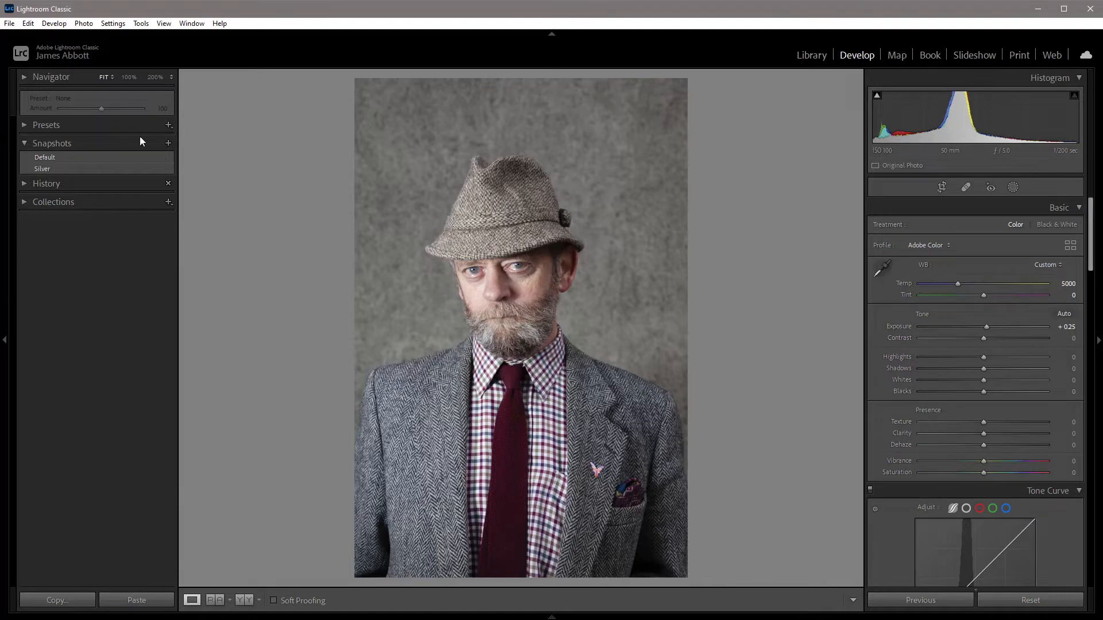
# Compare the Silver snapshot of the portrait with the Default snapshot, finishing on Silver
pyautogui.click(72, 169)
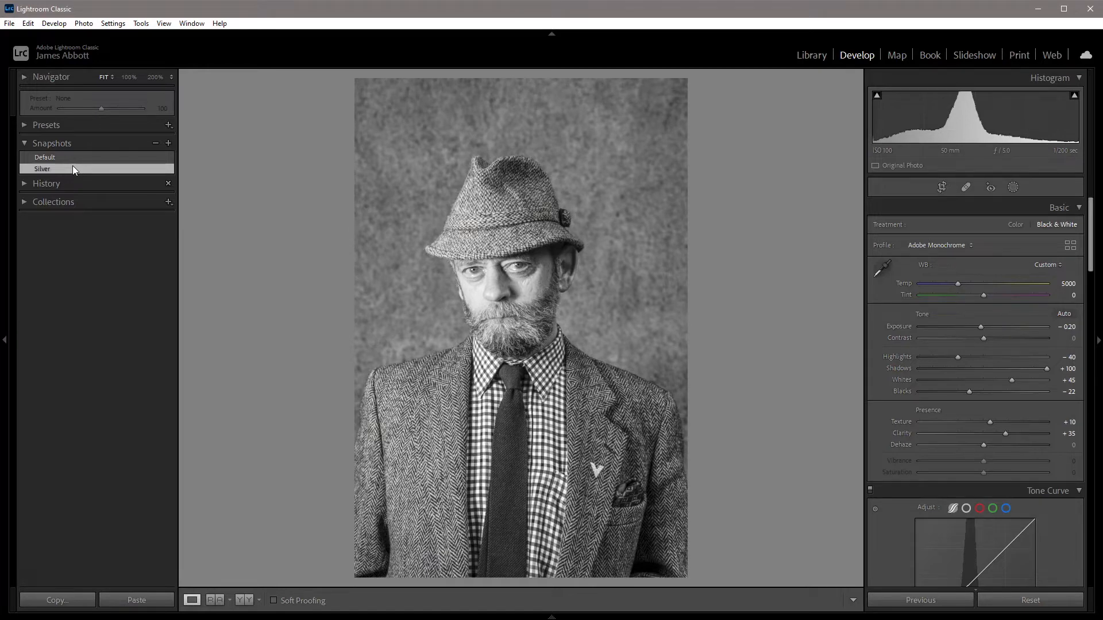
pyautogui.click(65, 159)
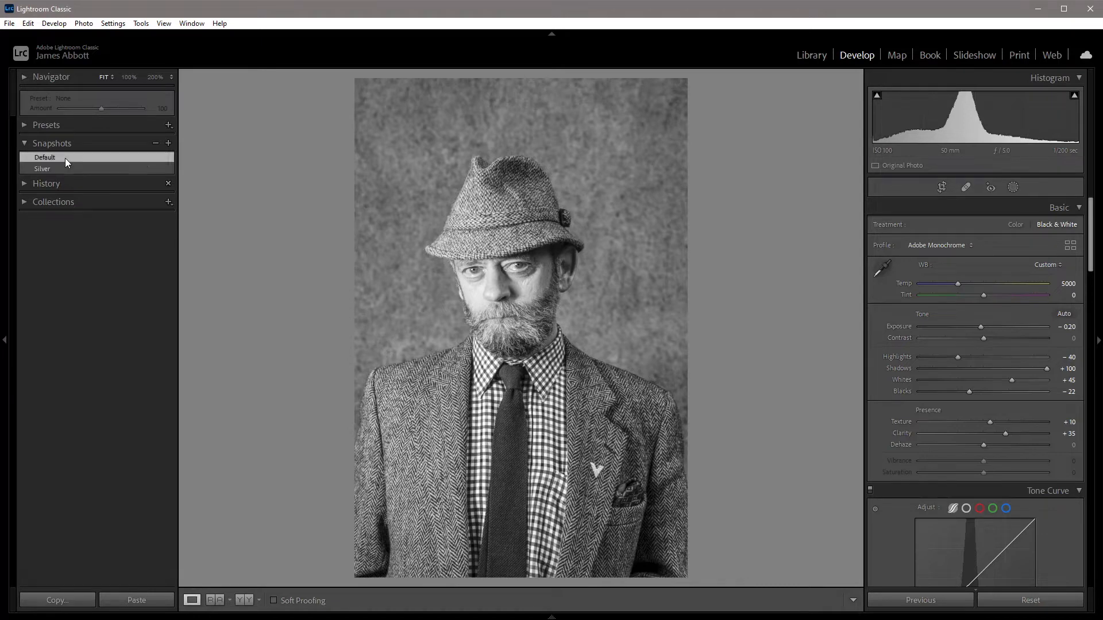
pyautogui.click(62, 169)
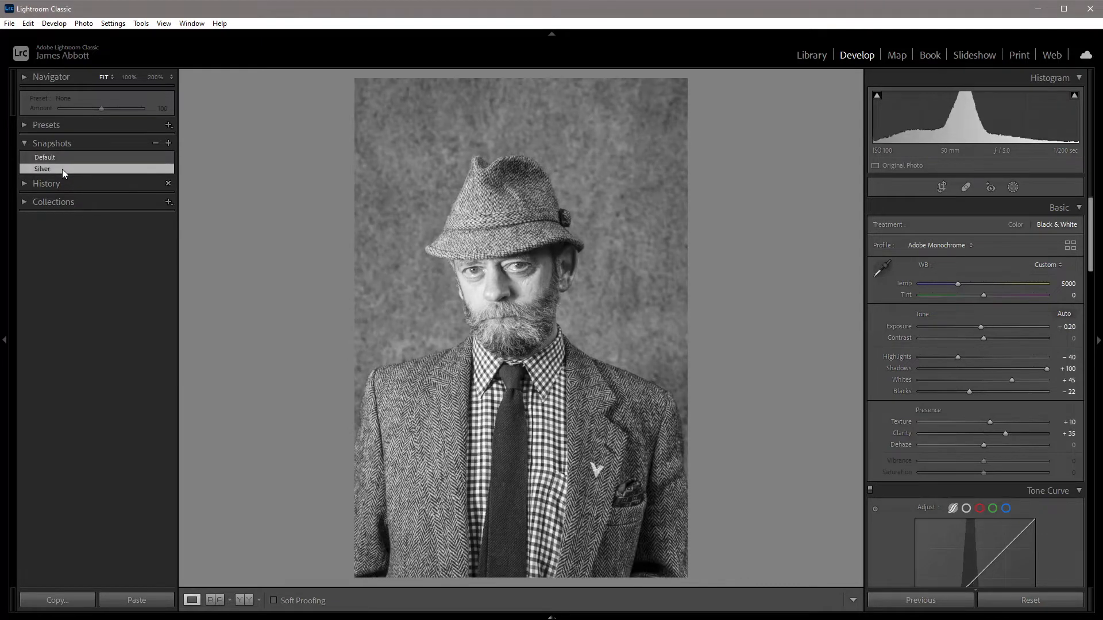
pyautogui.click(57, 158)
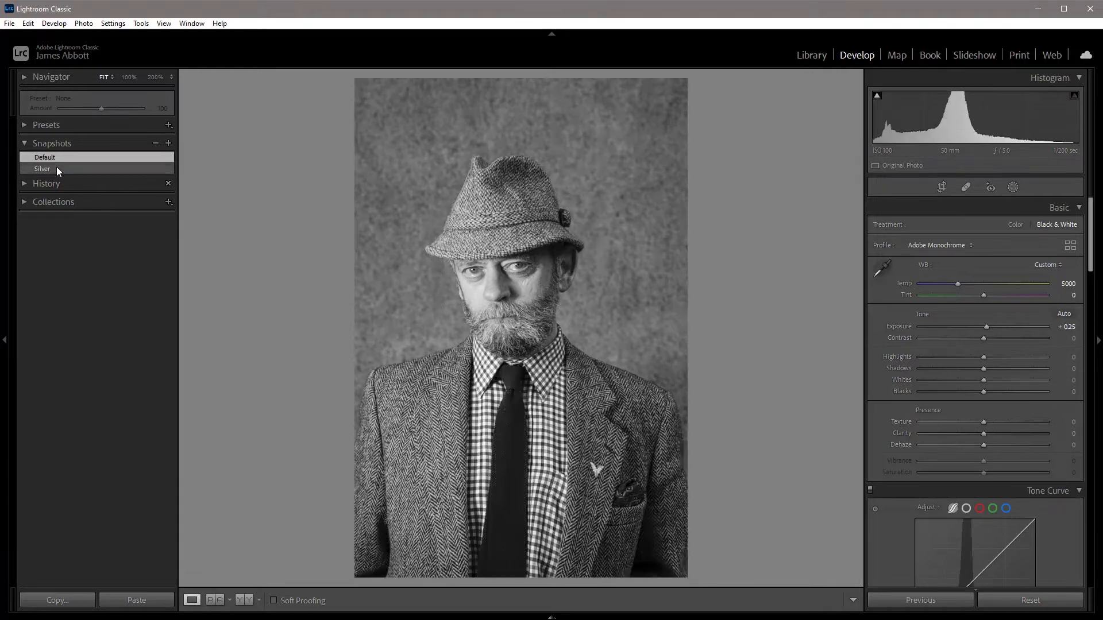
pyautogui.click(56, 170)
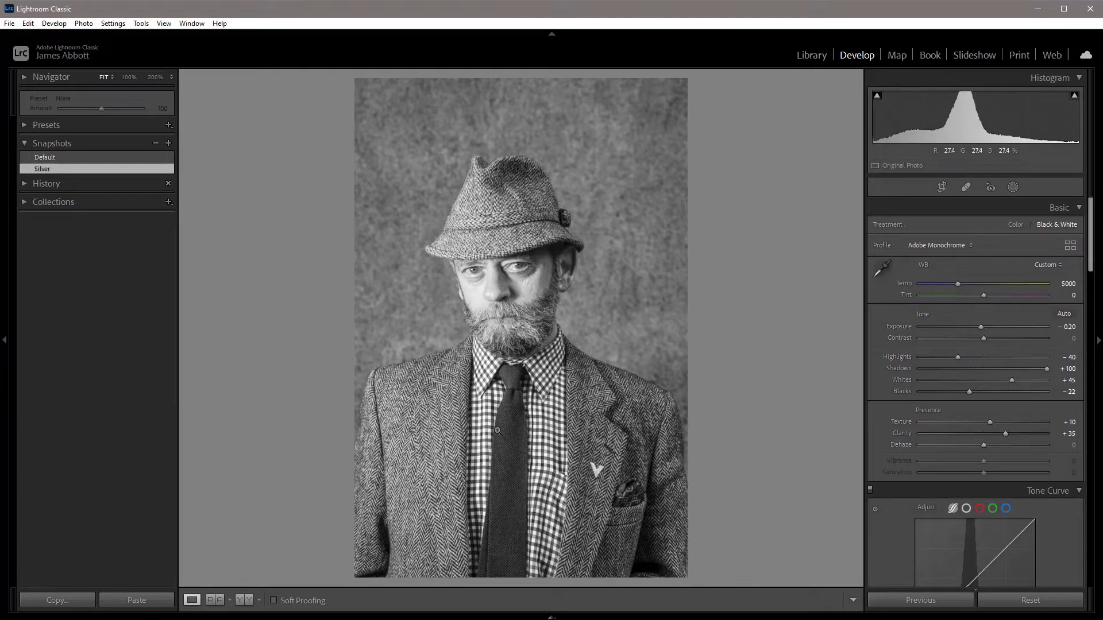
# Restore the Default snapshot and convert the portrait from Color to the Black & White treatment
pyautogui.click(98, 158)
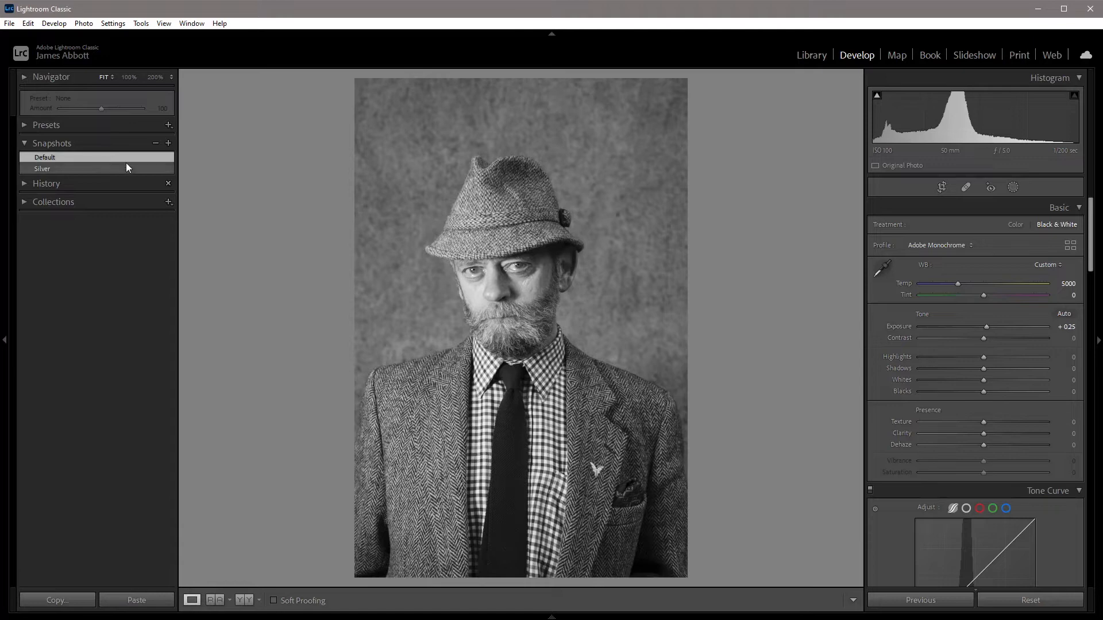
pyautogui.click(1012, 225)
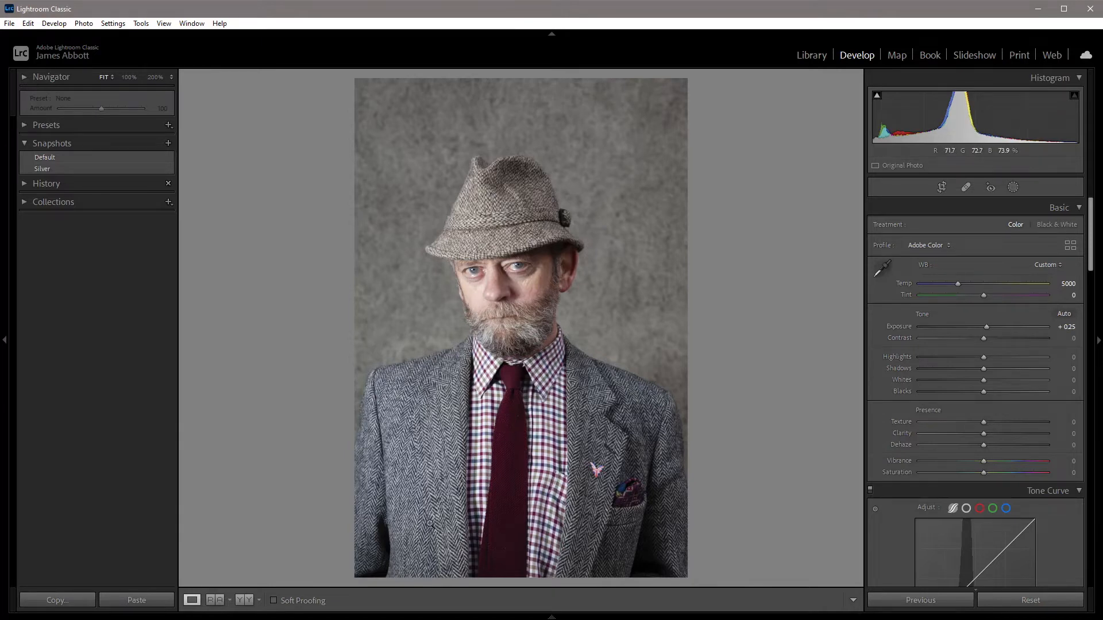
pyautogui.click(1048, 225)
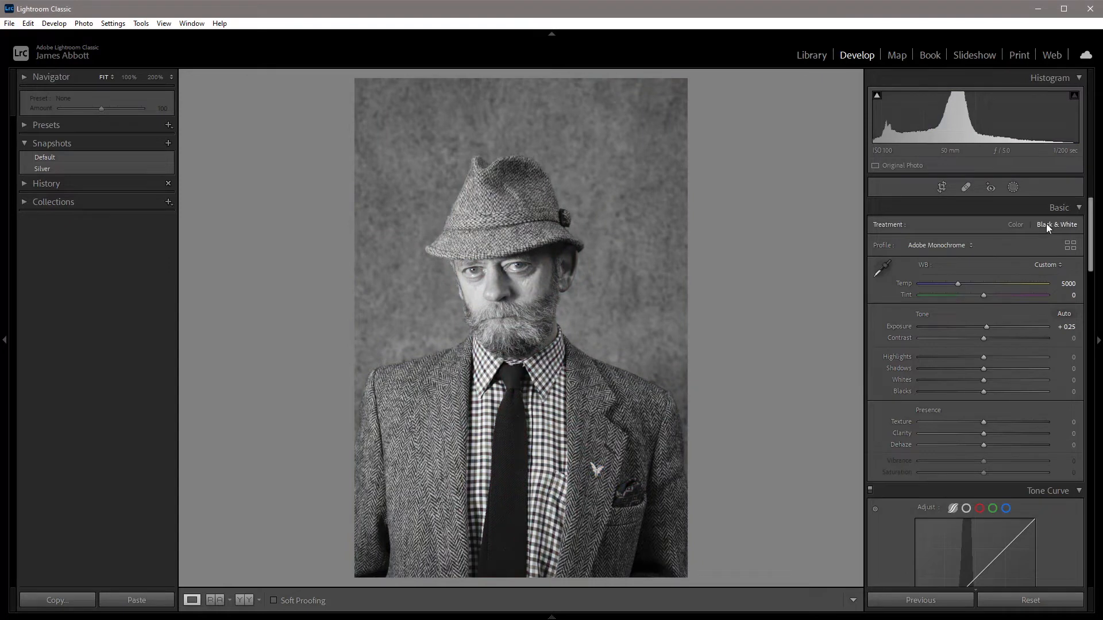
# Review the Black & White Mix and show the point curve in the Tone Curve settings
pyautogui.moveTo(1094, 249); pyautogui.dragTo(1092, 322)
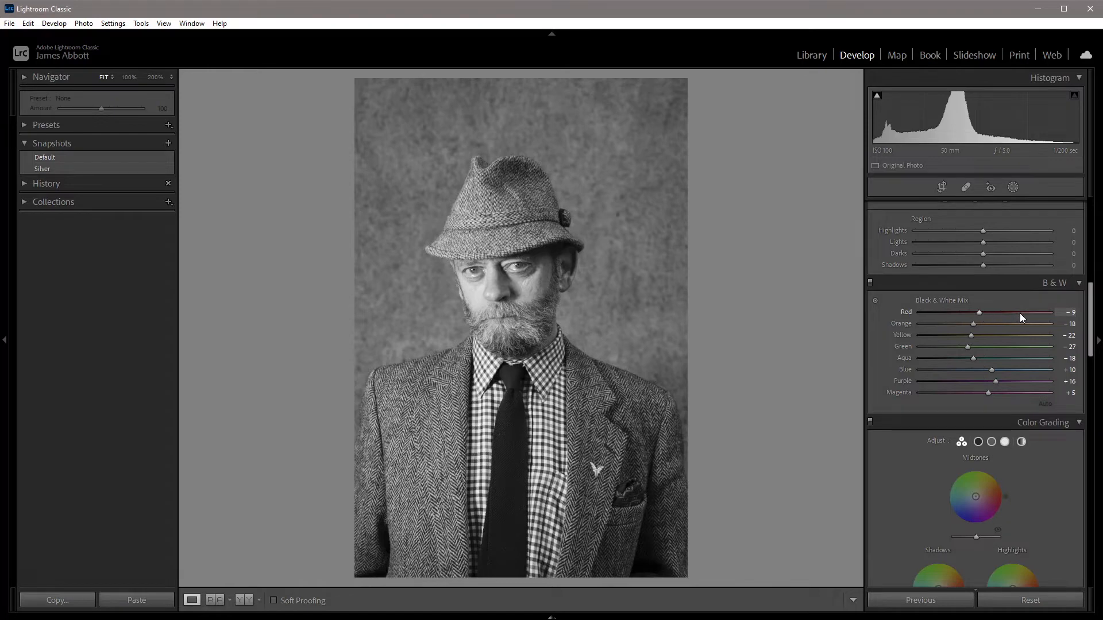
pyautogui.moveTo(1091, 322); pyautogui.dragTo(1091, 273)
pyautogui.click(969, 314)
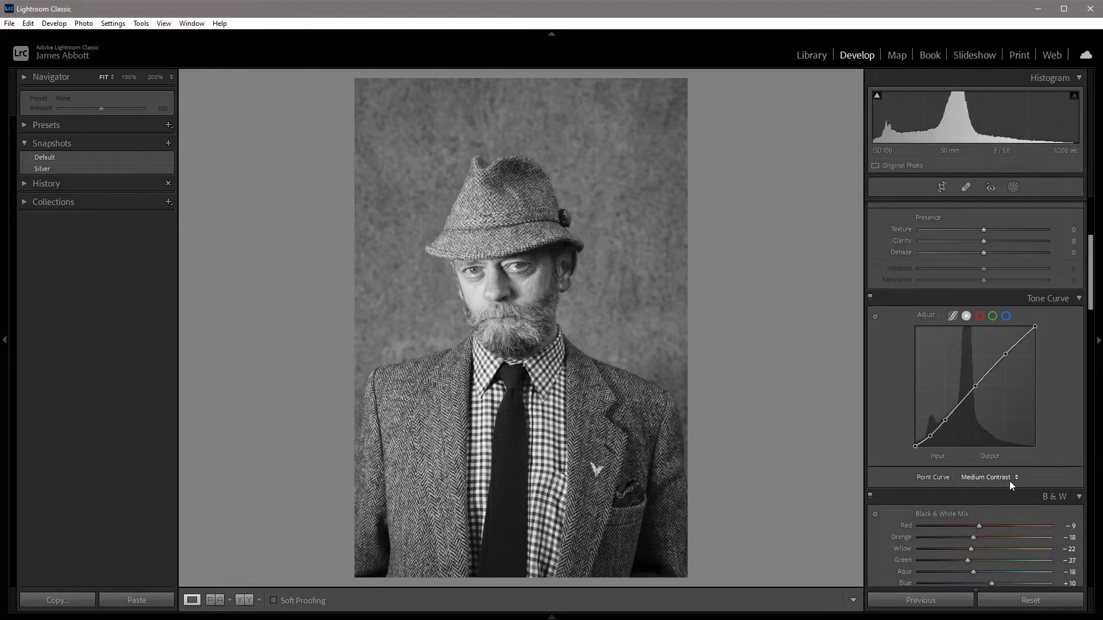
# Set the Black & White Mix to Red +20, Yellow +10 and Blue +50
pyautogui.moveTo(1094, 310); pyautogui.dragTo(1094, 353)
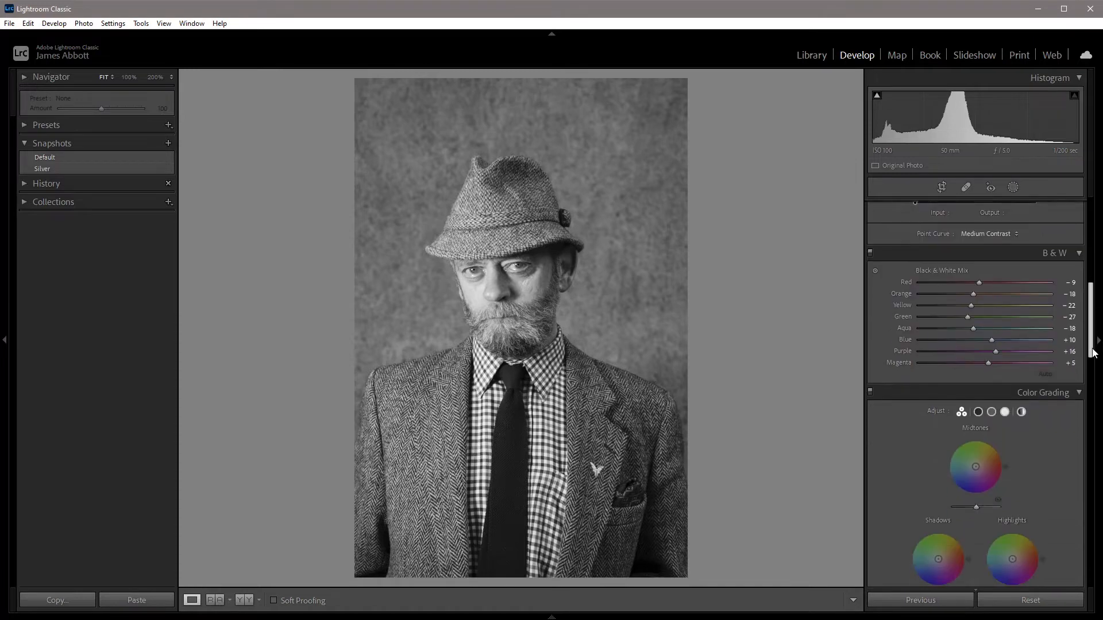
pyautogui.moveTo(980, 283); pyautogui.dragTo(1000, 285)
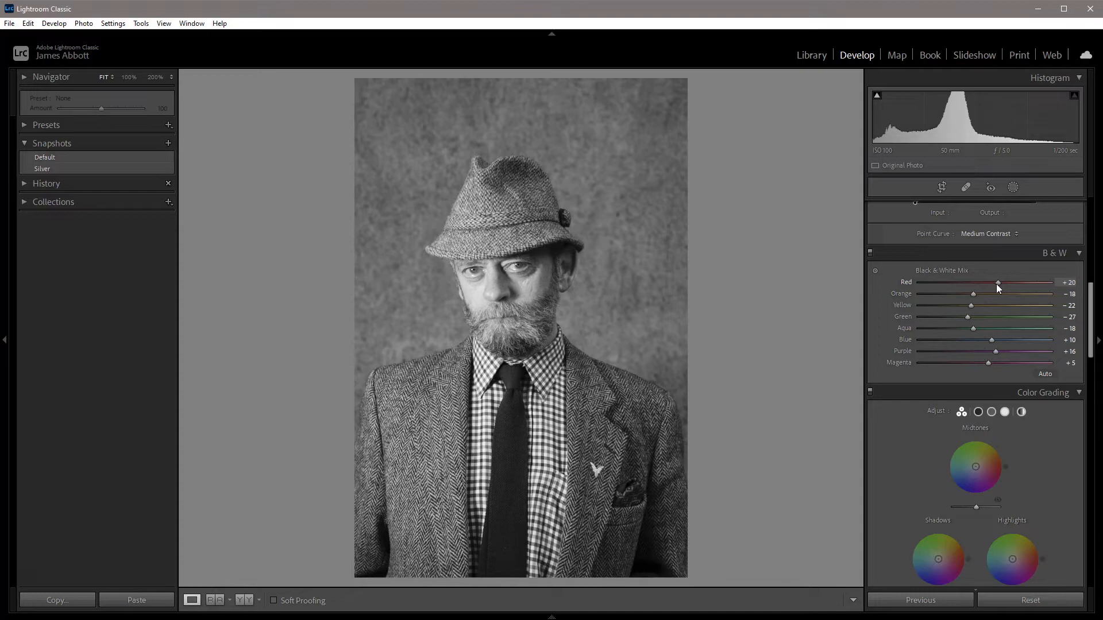
pyautogui.moveTo(972, 306); pyautogui.dragTo(991, 307)
pyautogui.moveTo(993, 340); pyautogui.dragTo(1026, 341)
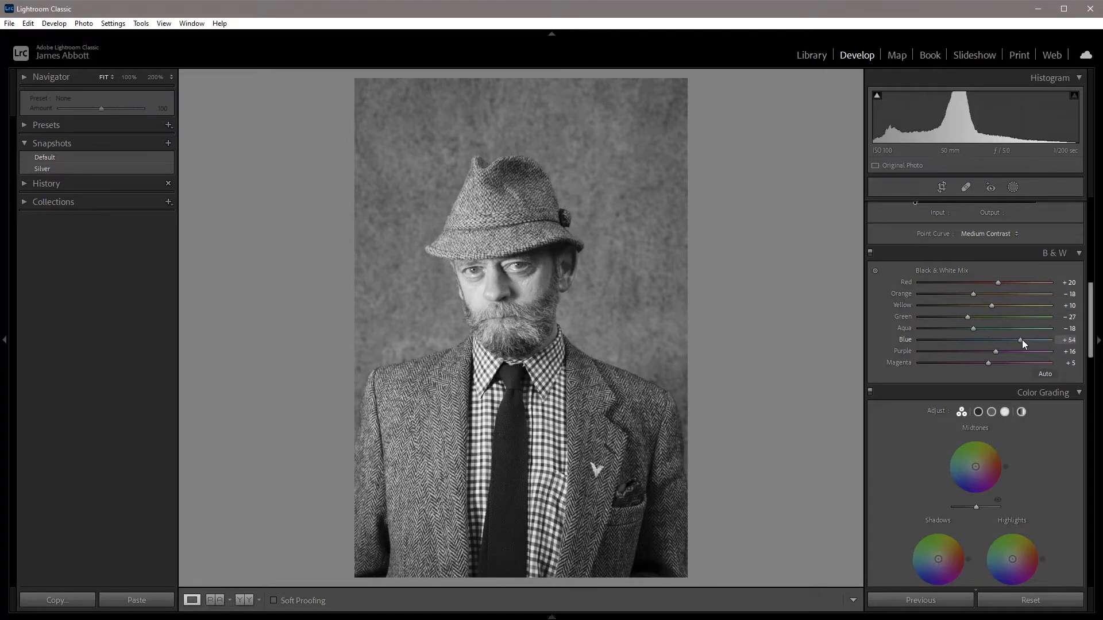
pyautogui.moveTo(1020, 340); pyautogui.dragTo(1019, 340)
# Set the portrait's Highlights to -40, Shadows to +100 and Exposure to -0.20
pyautogui.moveTo(1093, 337); pyautogui.dragTo(1094, 250)
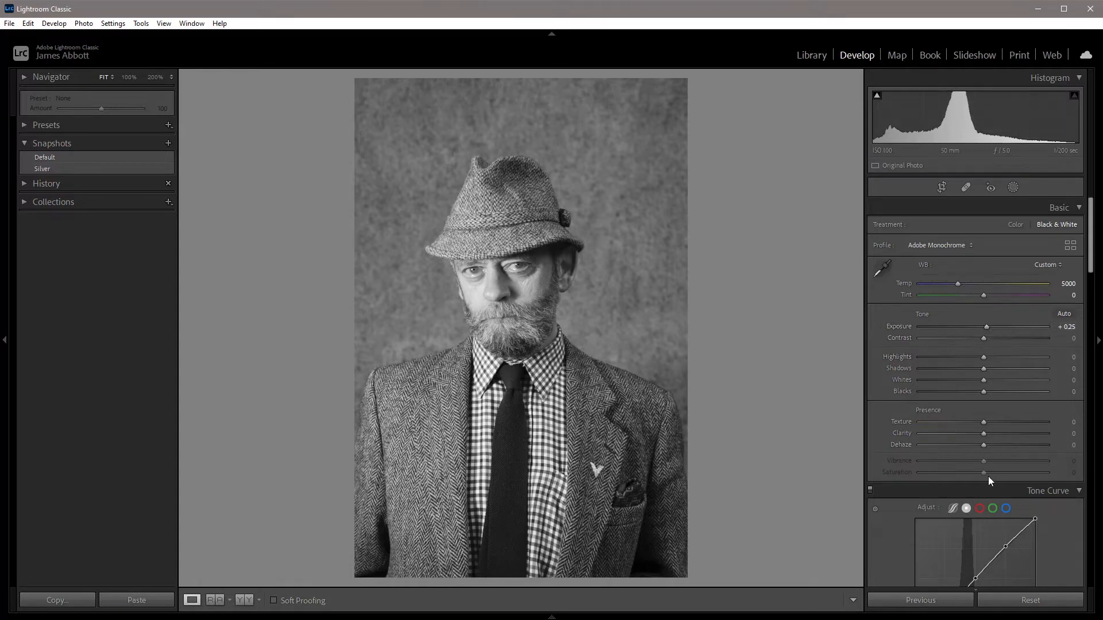
pyautogui.moveTo(984, 358); pyautogui.dragTo(960, 360)
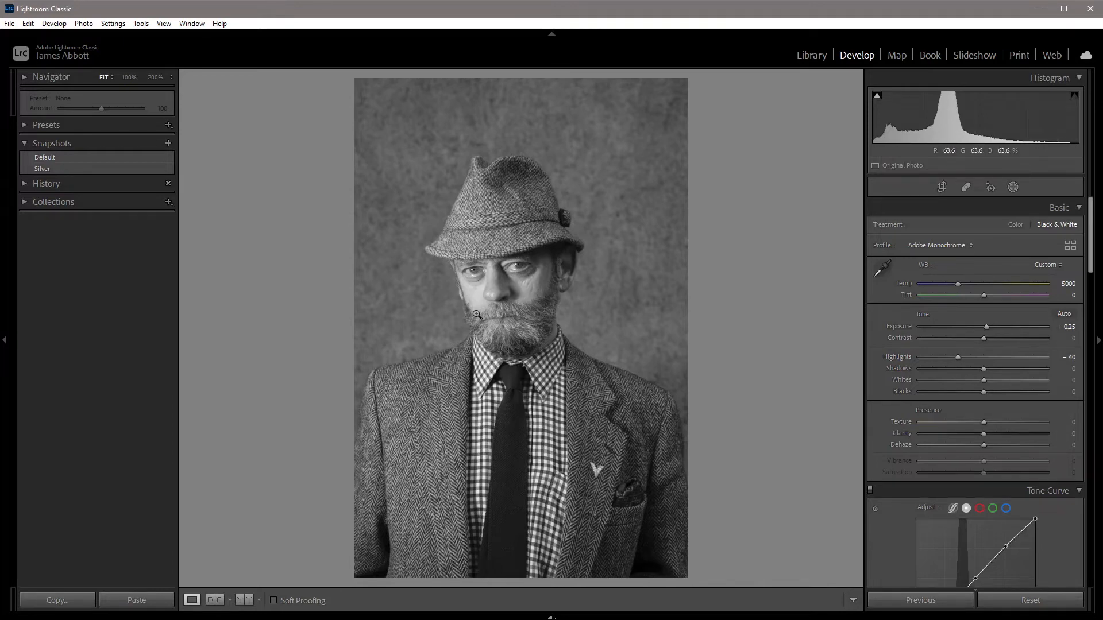
pyautogui.moveTo(983, 368); pyautogui.dragTo(1067, 371)
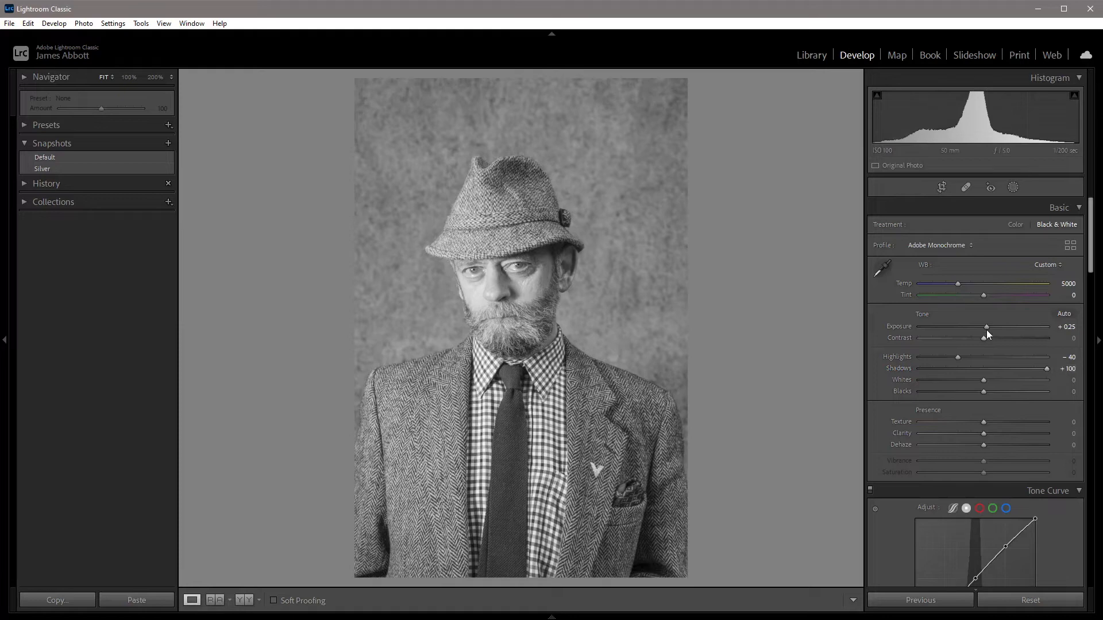
pyautogui.moveTo(987, 328); pyautogui.dragTo(980, 329)
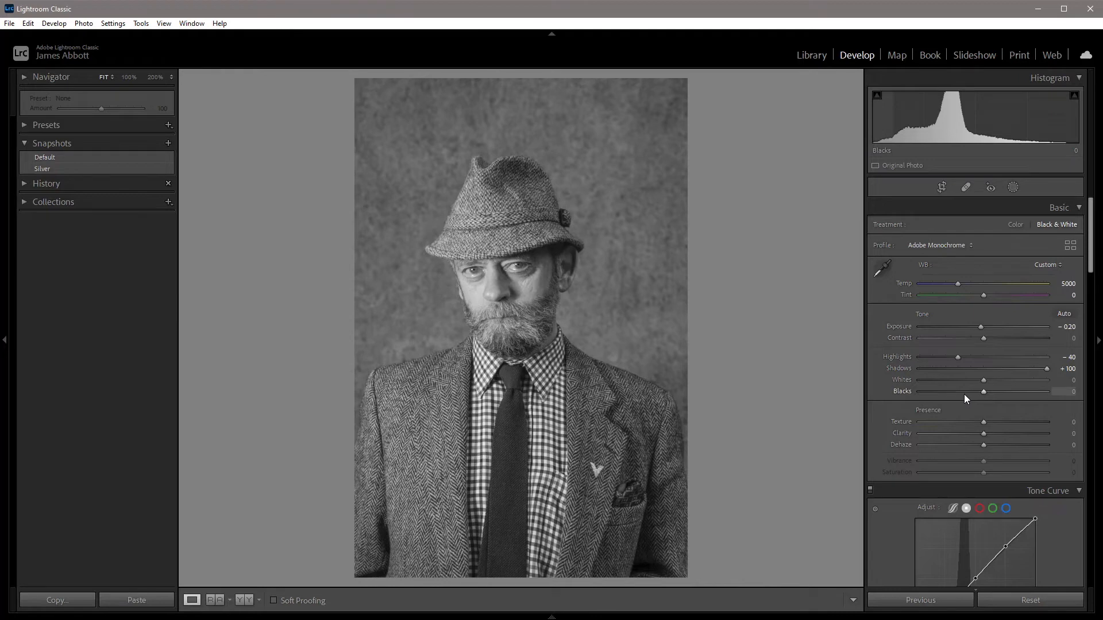
# Set Whites to +45 and Blacks to -22, checking the Whites clipping preview
pyautogui.moveTo(985, 381); pyautogui.dragTo(1014, 384)
pyautogui.keyDown('alt'); pyautogui.click(1013, 384); pyautogui.keyUp('alt')
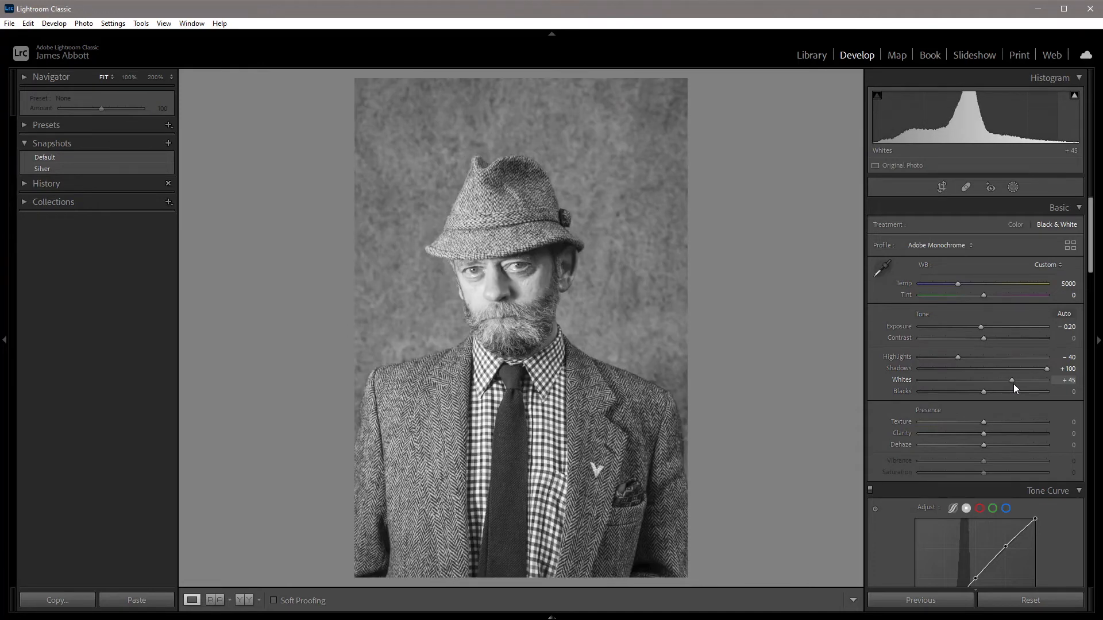
pyautogui.keyDown('alt'); pyautogui.click(1014, 384); pyautogui.keyUp('alt')
pyautogui.keyDown('alt'); pyautogui.click(1013, 384); pyautogui.keyUp('alt')
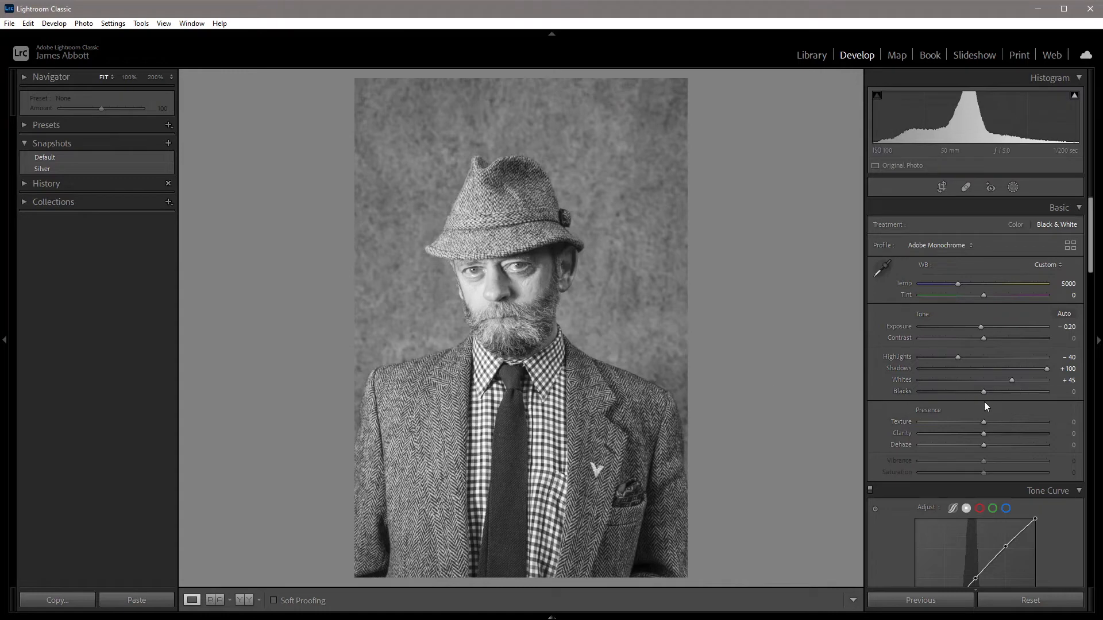
pyautogui.moveTo(981, 396); pyautogui.dragTo(969, 395)
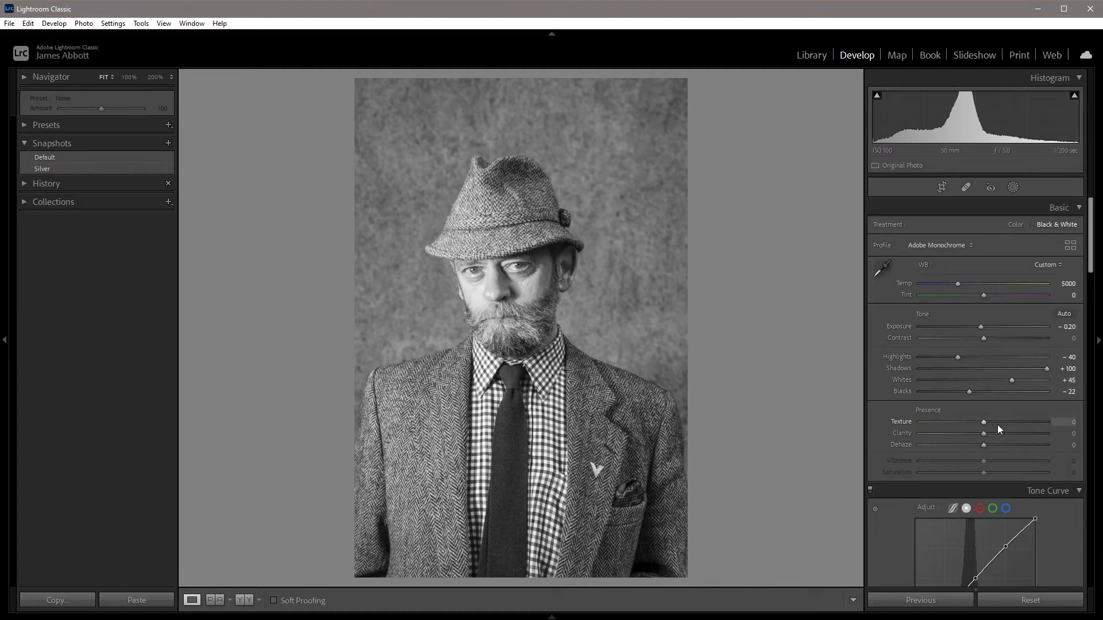
# Set the portrait's Texture to +10 and Clarity to +25
pyautogui.moveTo(989, 424); pyautogui.dragTo(991, 424)
pyautogui.moveTo(986, 433); pyautogui.dragTo(1018, 436)
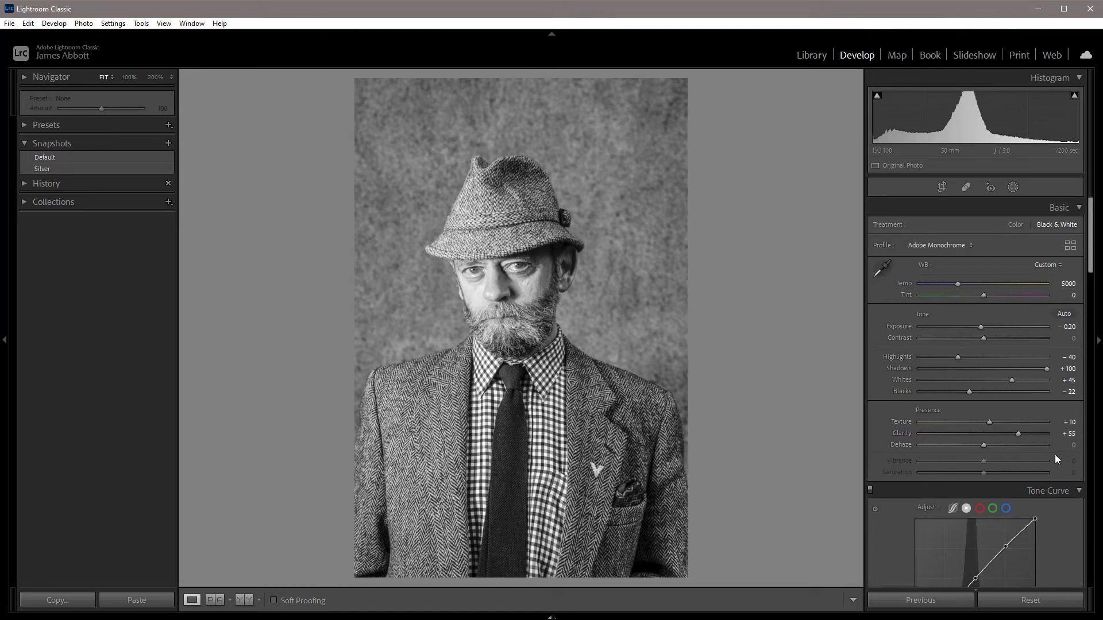
pyautogui.moveTo(1021, 437); pyautogui.dragTo(999, 436)
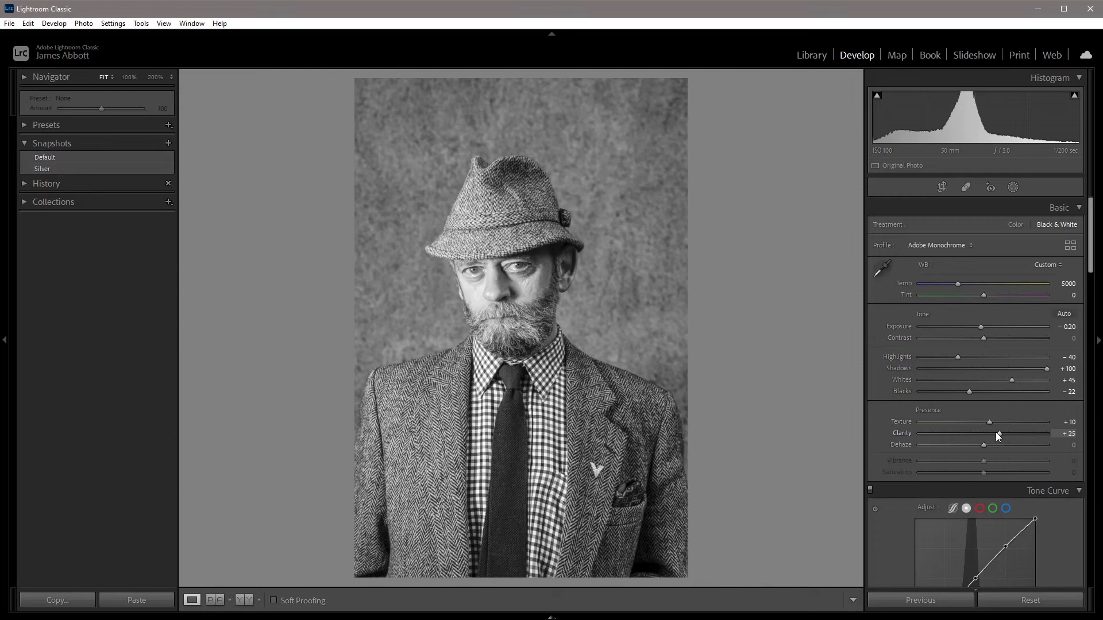
# Switch the Tone Curve to the parametric curve and raise its Shadows region value
pyautogui.moveTo(1093, 256); pyautogui.dragTo(1099, 447)
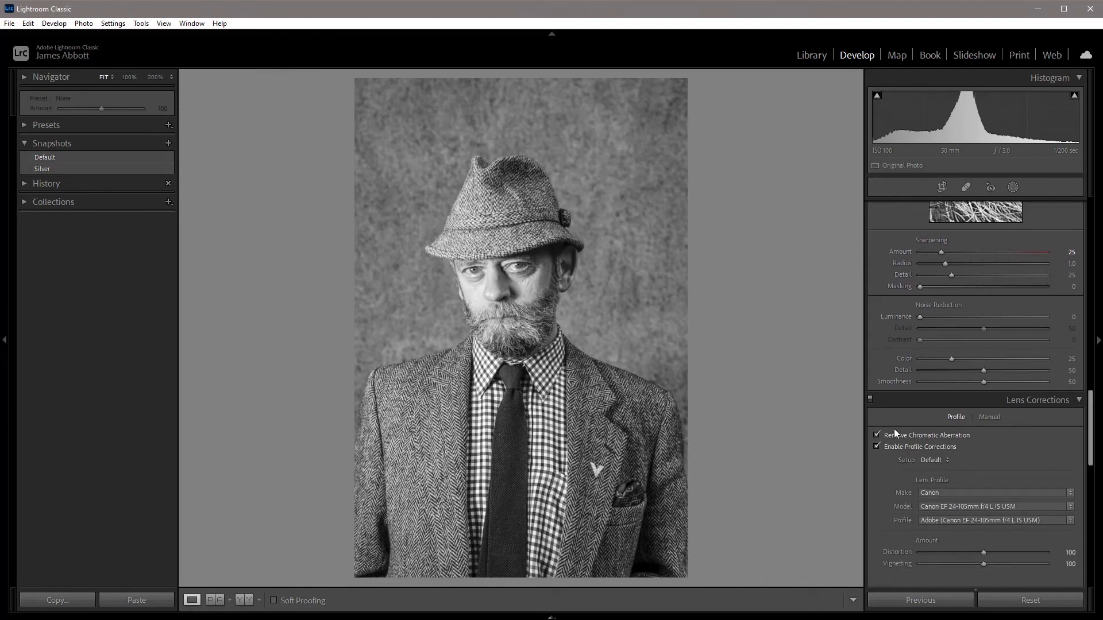
pyautogui.moveTo(1094, 451); pyautogui.dragTo(1090, 290)
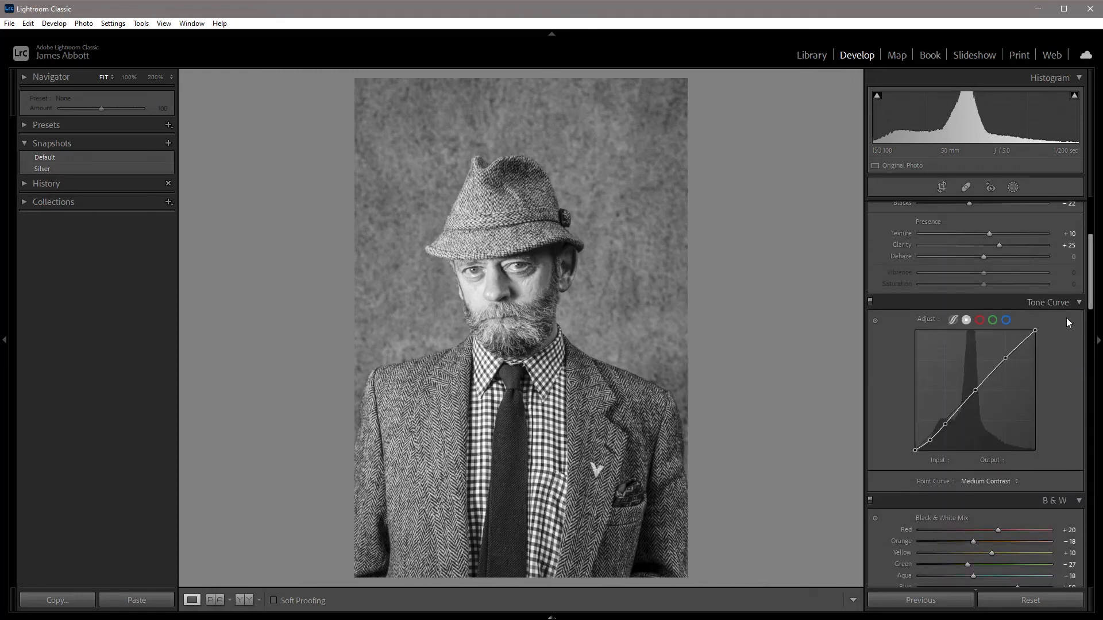
pyautogui.click(953, 321)
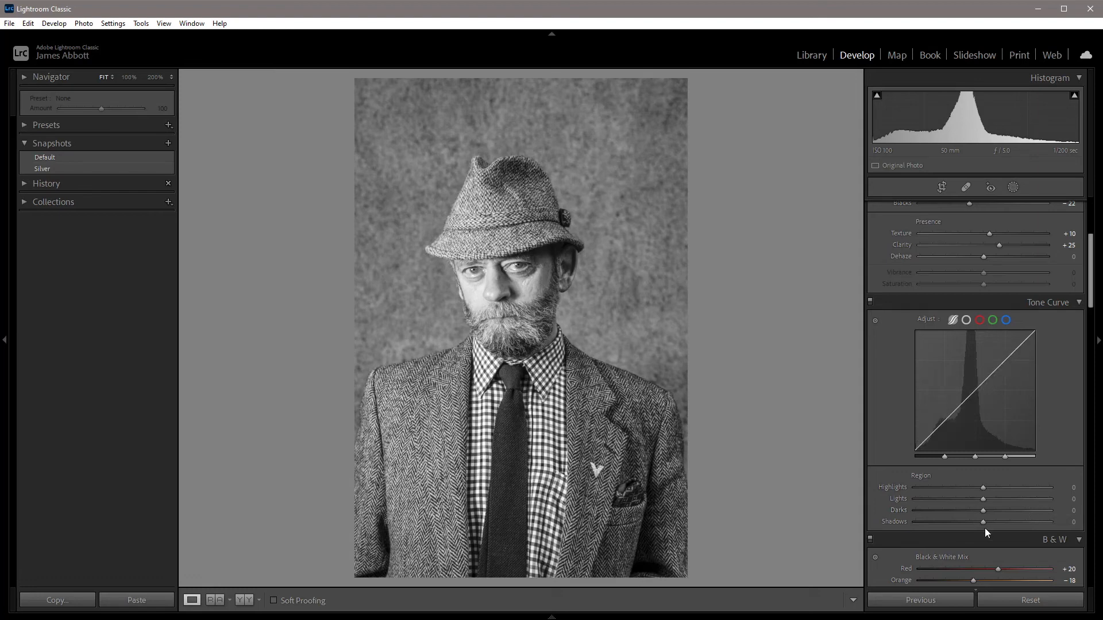
pyautogui.moveTo(983, 523)
pyautogui.mouseDown()
pyautogui.moveTo(1024, 525)
pyautogui.moveTo(973, 526)
pyautogui.moveTo(1000, 530)
pyautogui.mouseUp()
# Load the Default snapshot and switch to Silver to compare the conversion before and after editing
pyautogui.click(78, 157)
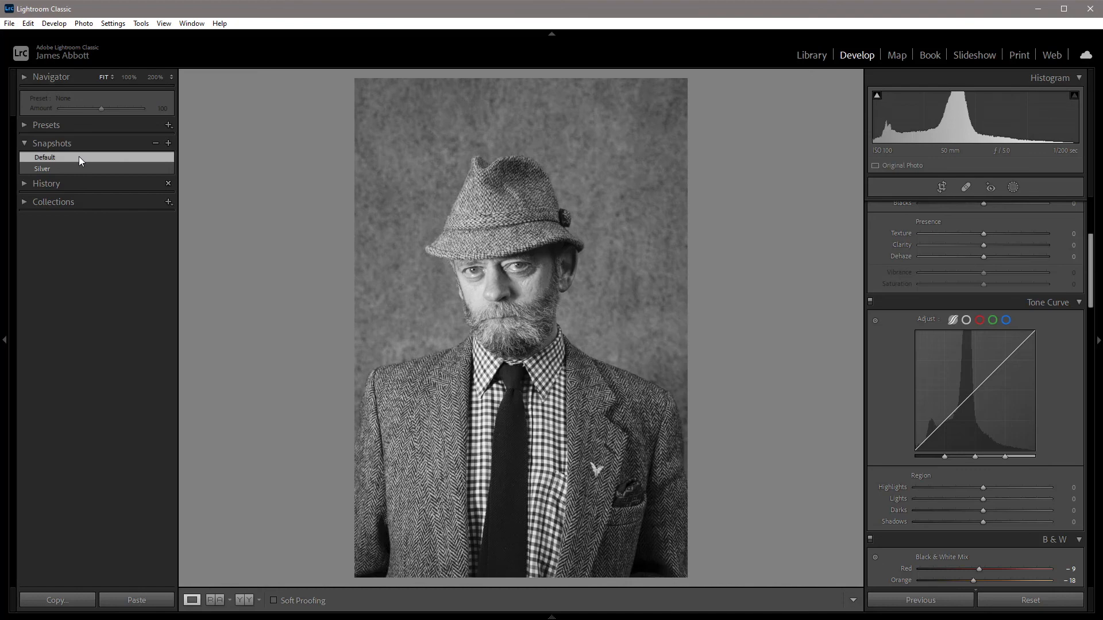
pyautogui.click(68, 172)
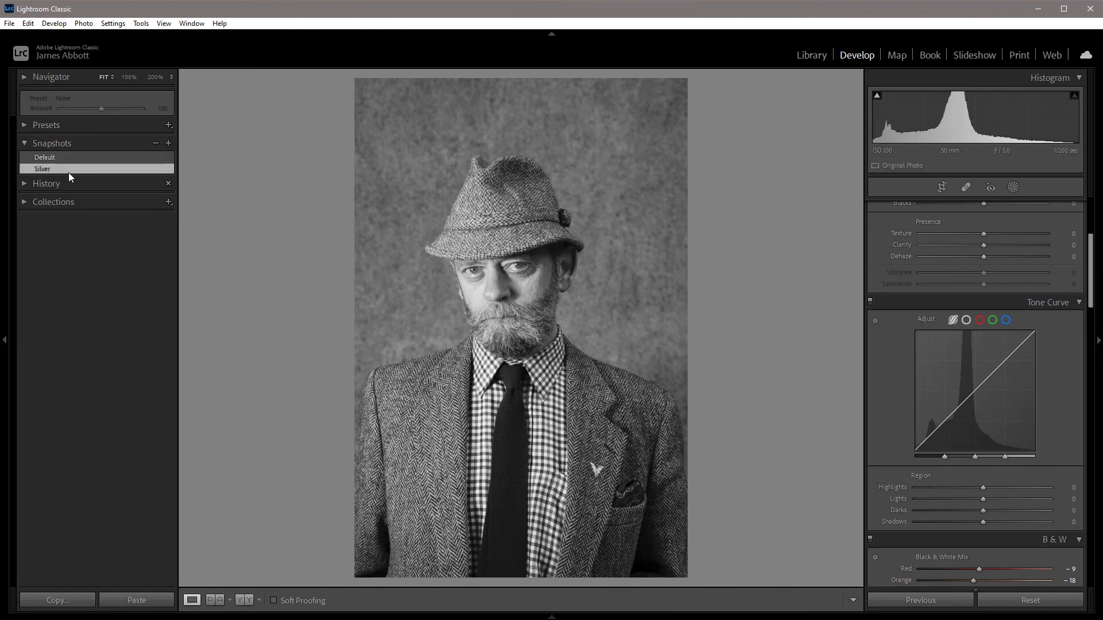